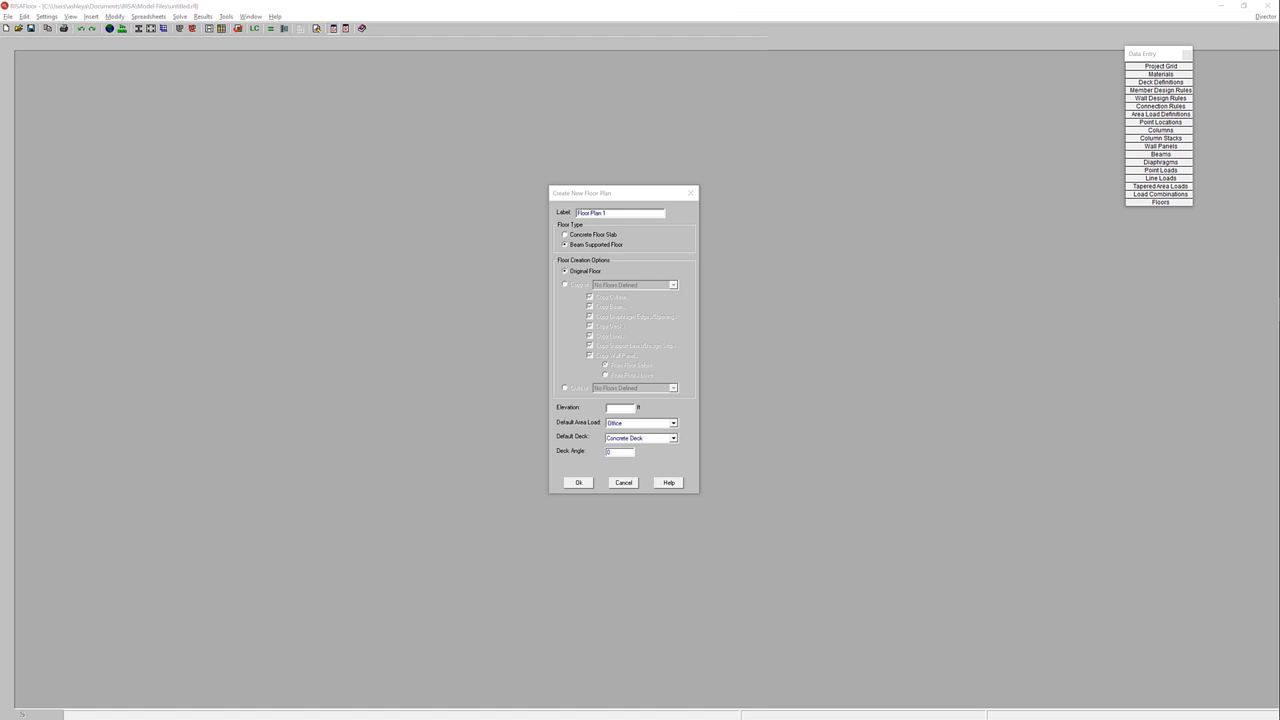
Step: Name the new floor plan Roof at elevation 16 with Roof area load and Composite Deck
{"action": "left_click_drag", "start_coordinate": [626, 212], "coordinate": [577, 212]}
{"action": "key", "text": "BackSpace"}
{"action": "key", "text": "Tab"}
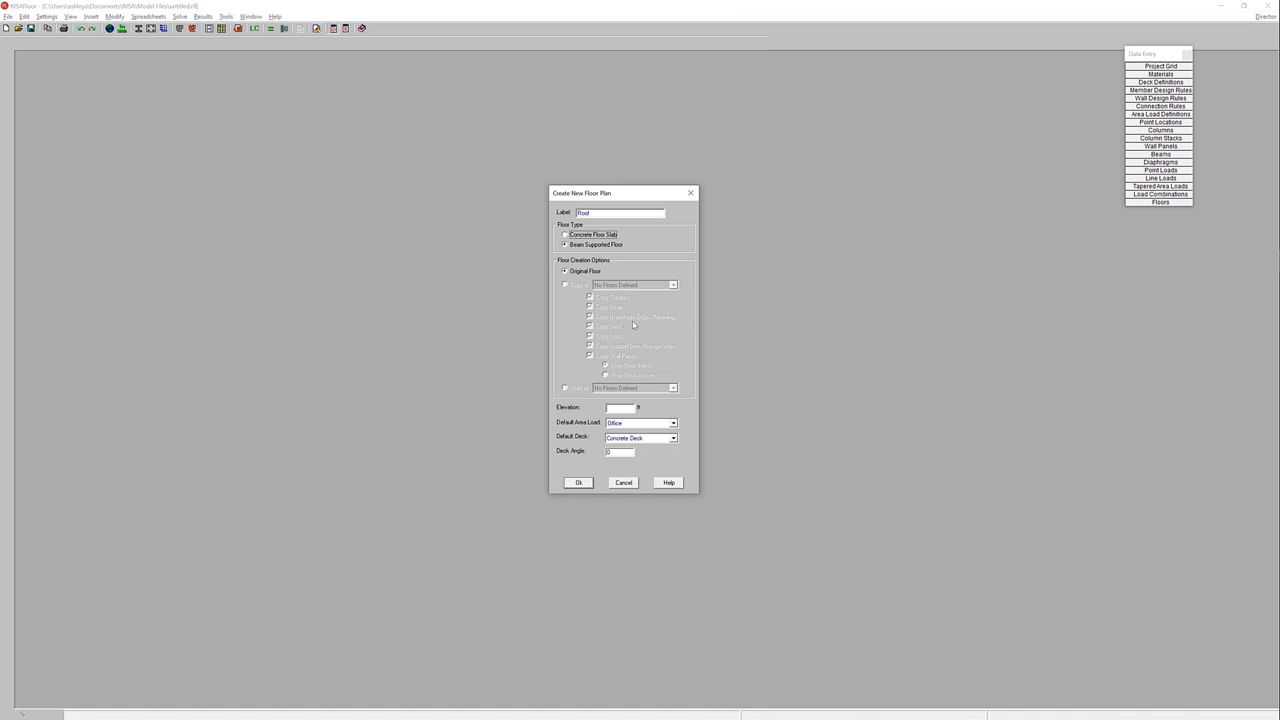
{"action": "left_click", "coordinate": [624, 406]}
{"action": "type", "text": "16"}
{"action": "key", "text": "Tab"}
{"action": "left_click", "coordinate": [631, 426]}
{"action": "left_click", "coordinate": [628, 456]}
{"action": "left_click", "coordinate": [621, 440]}
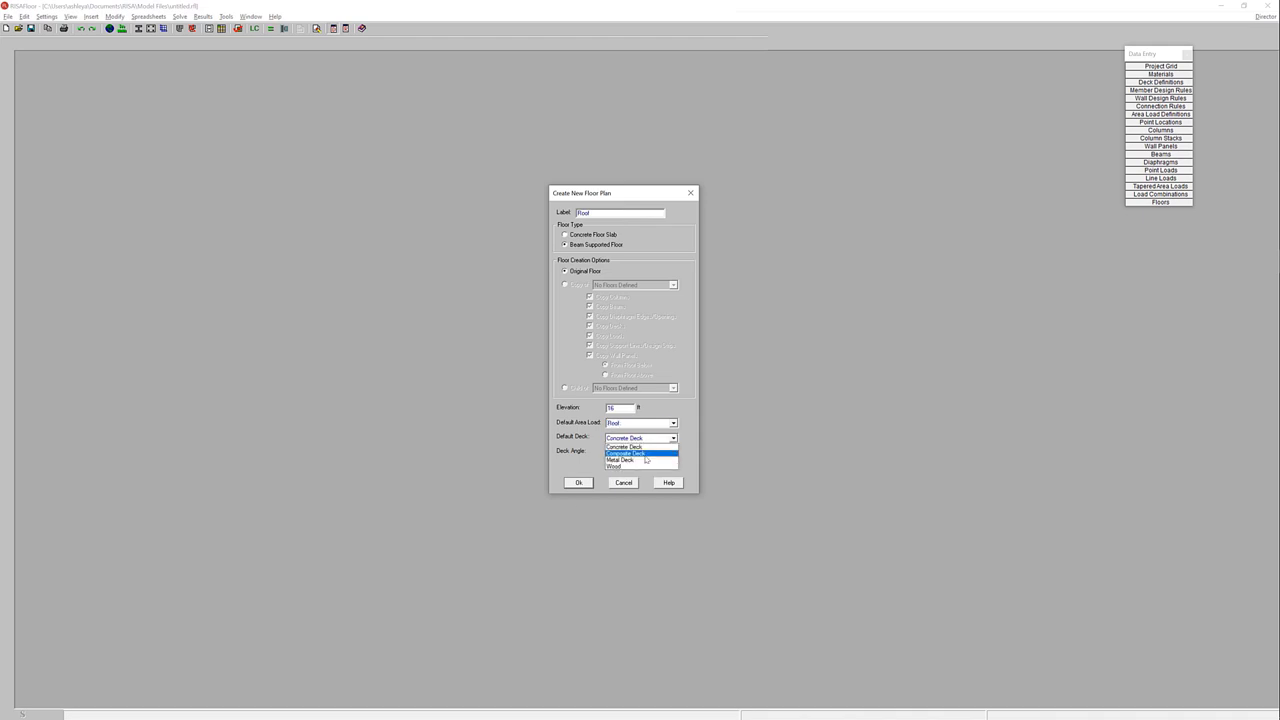
{"action": "left_click", "coordinate": [630, 453]}
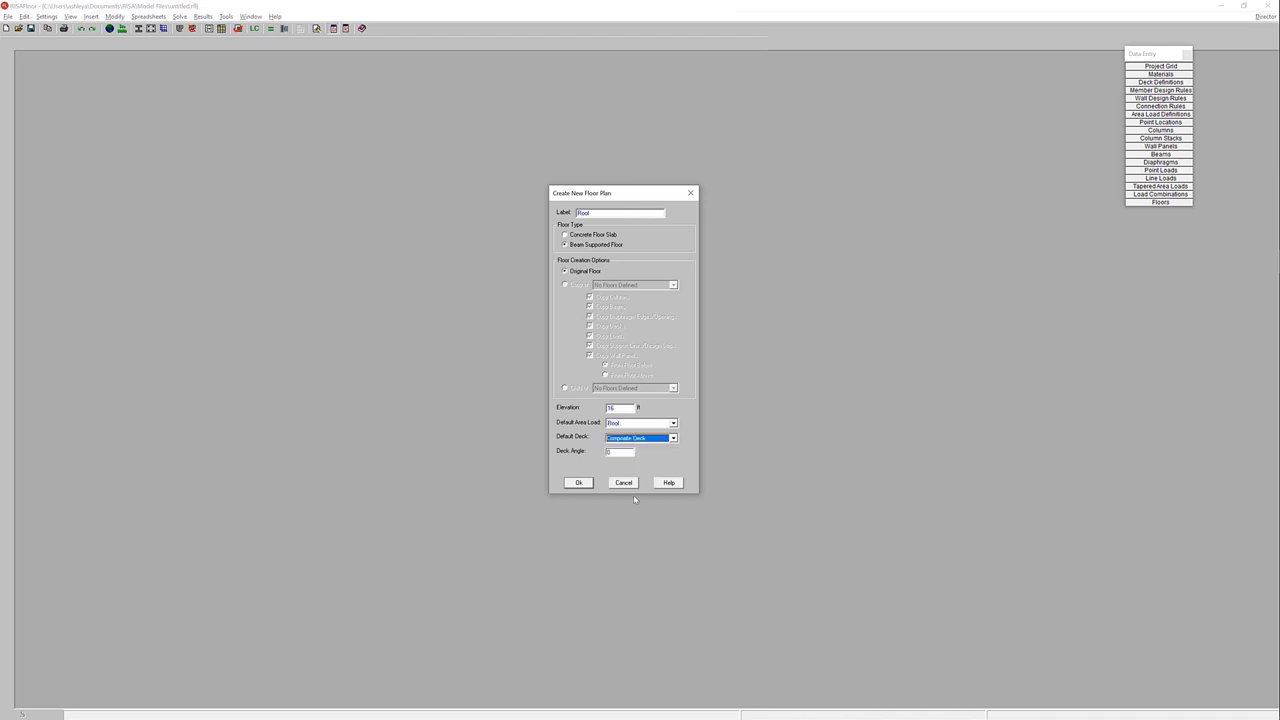
{"action": "left_click", "coordinate": [578, 483]}
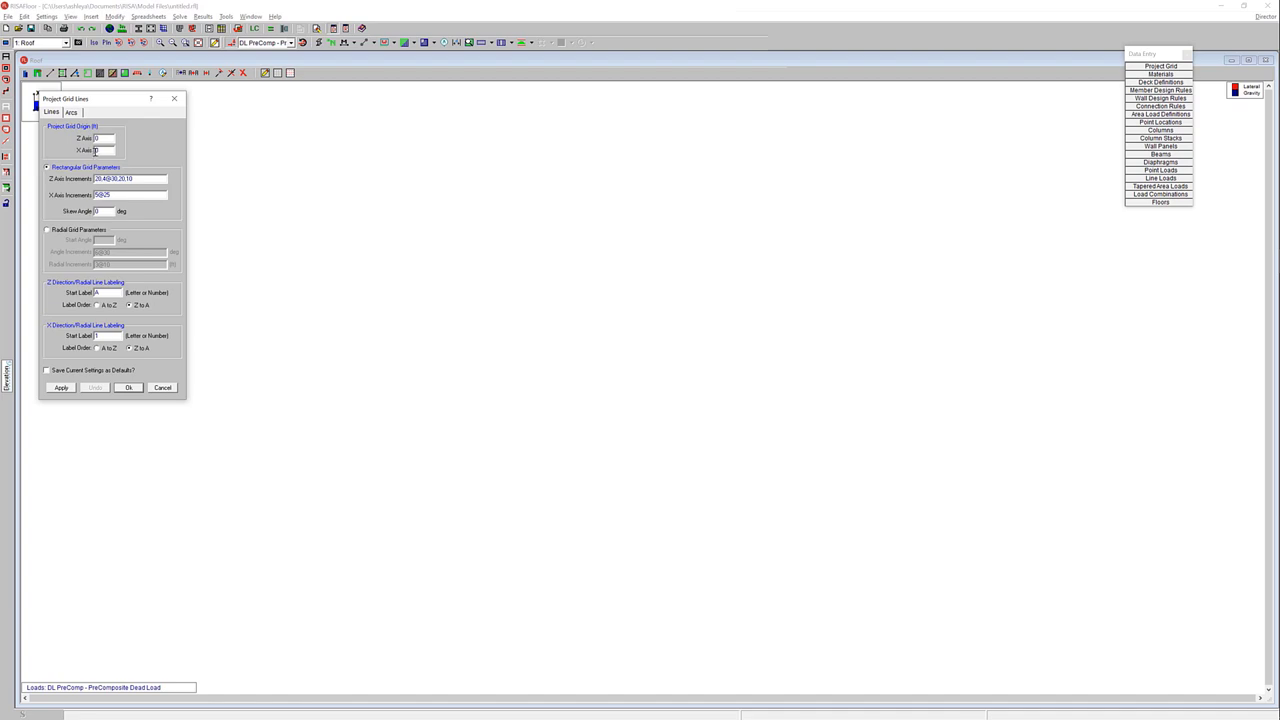
Step: Close the Project Grid Lines dialog from its Arcs page without adding any grid
{"action": "left_click_drag", "start_coordinate": [129, 104], "coordinate": [464, 176]}
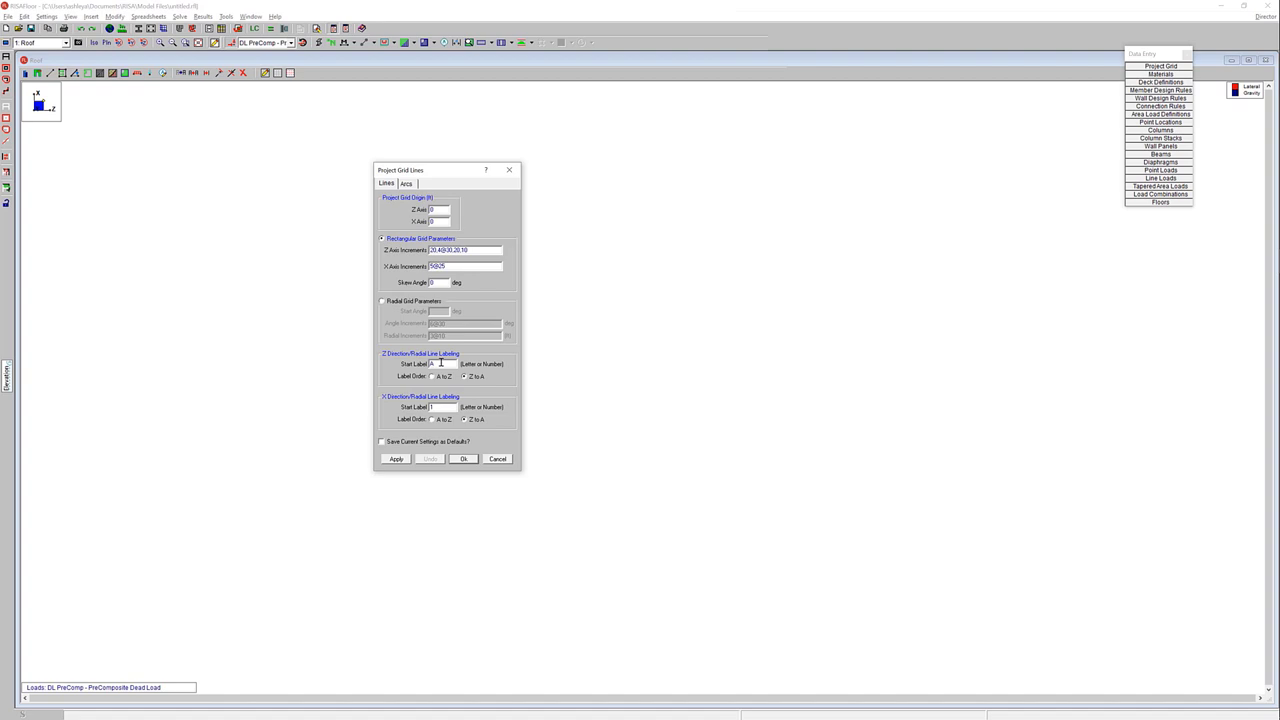
{"action": "left_click", "coordinate": [409, 185]}
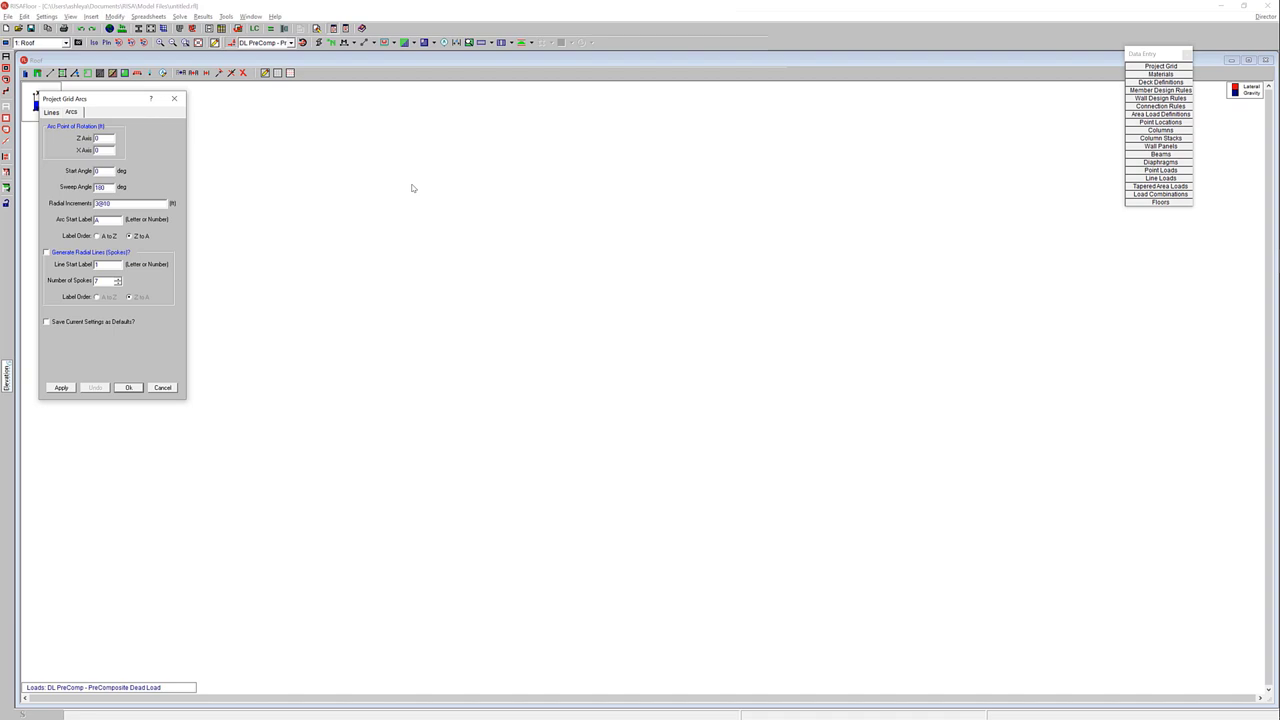
{"action": "left_click", "coordinate": [176, 99]}
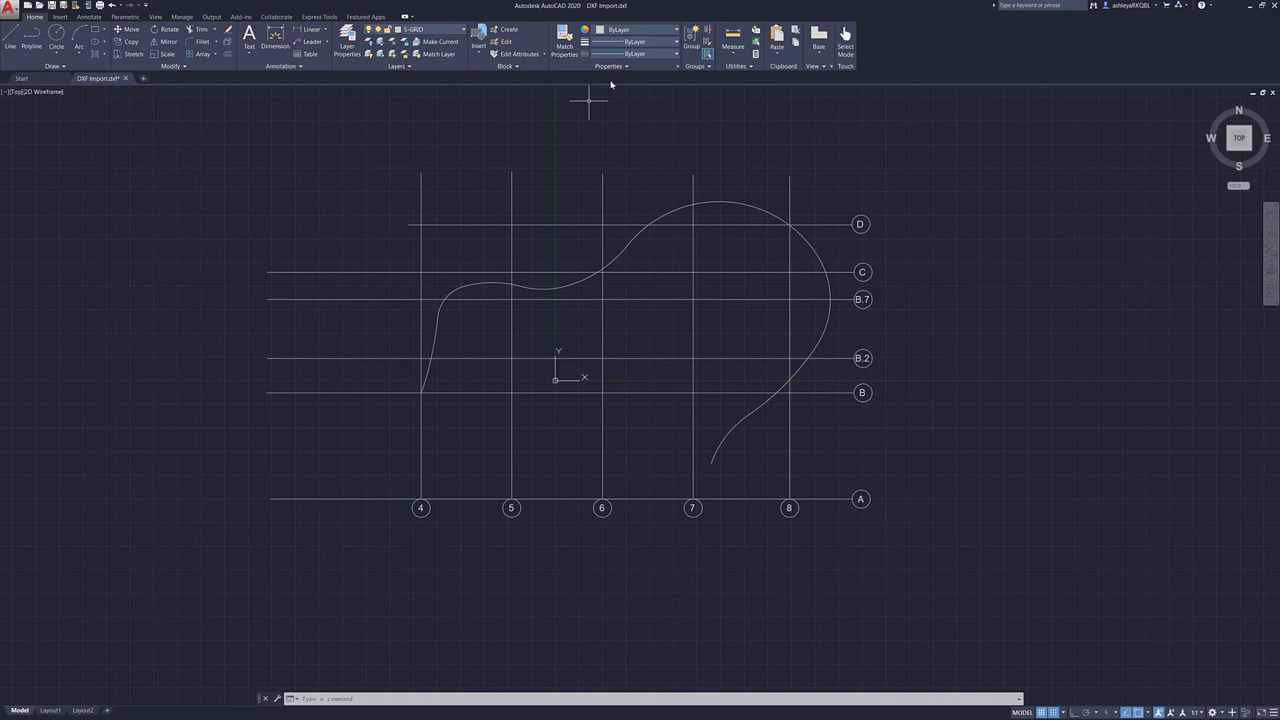
{"action": "left_click", "coordinate": [427, 381]}
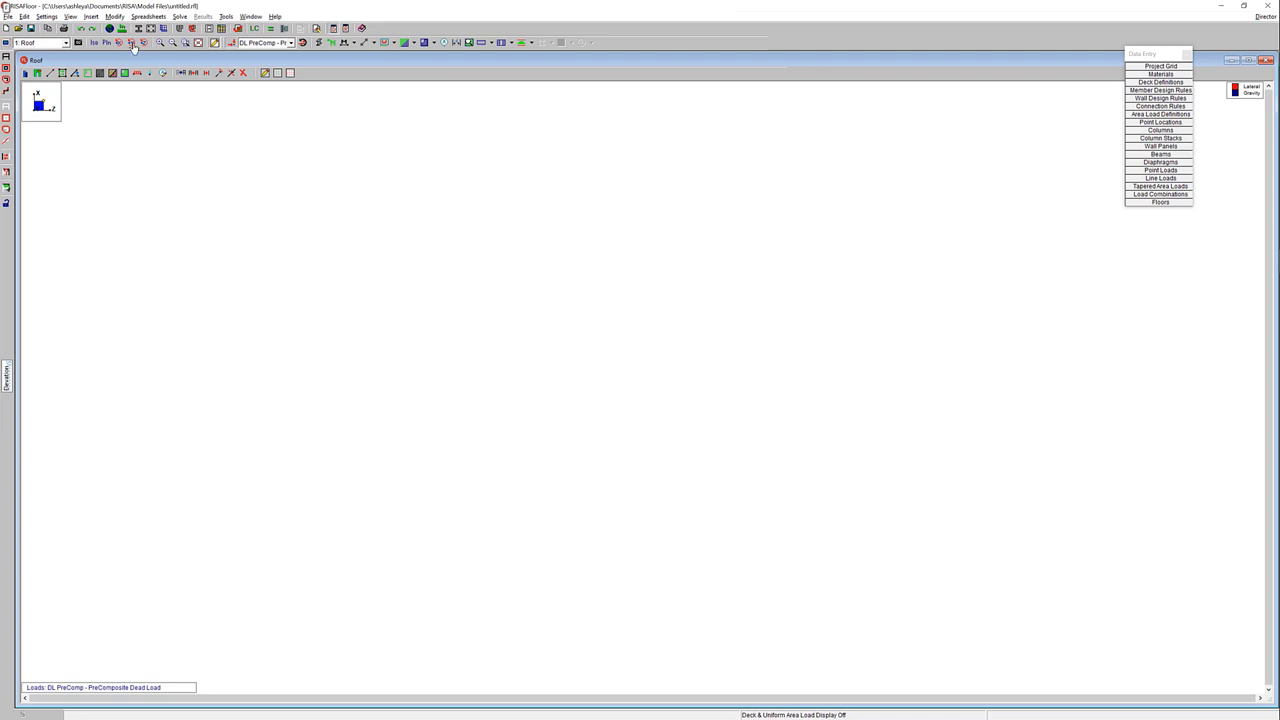
Step: Open Insert > Drawing Grid and enable Draw Construction Line
{"action": "left_click", "coordinate": [89, 17]}
{"action": "left_click", "coordinate": [114, 28]}
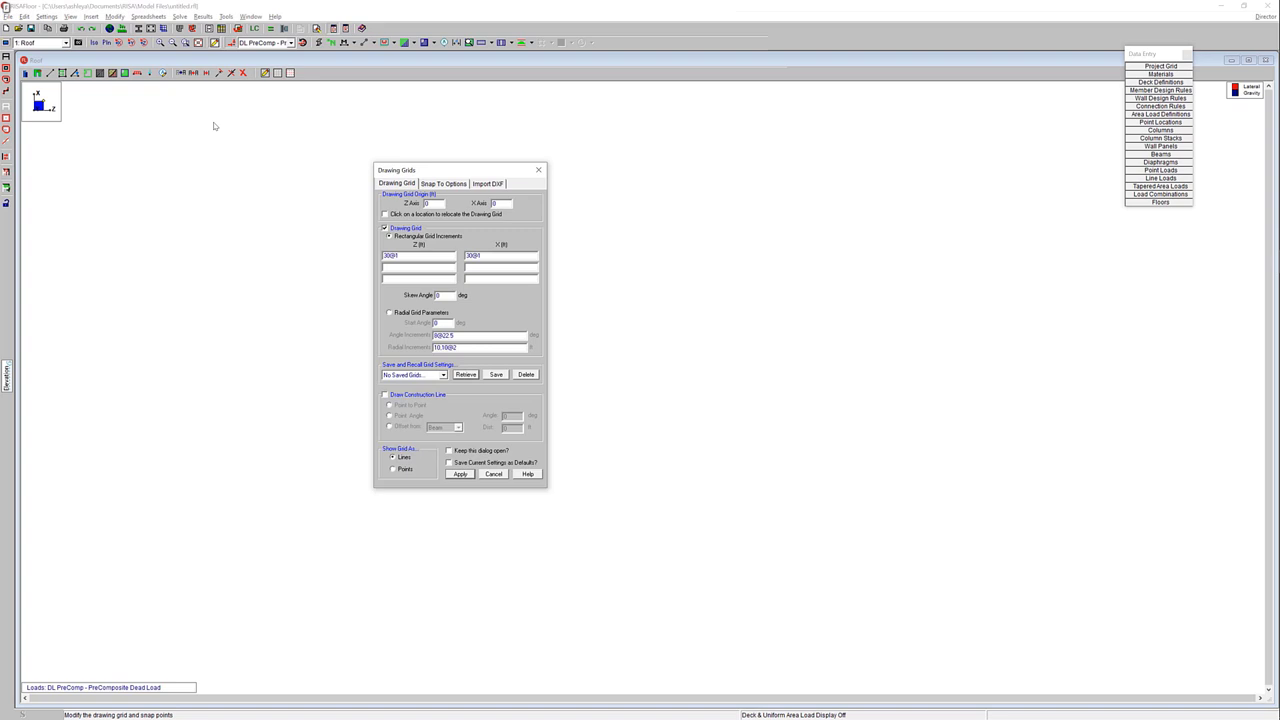
{"action": "left_click_drag", "start_coordinate": [427, 175], "coordinate": [484, 171]}
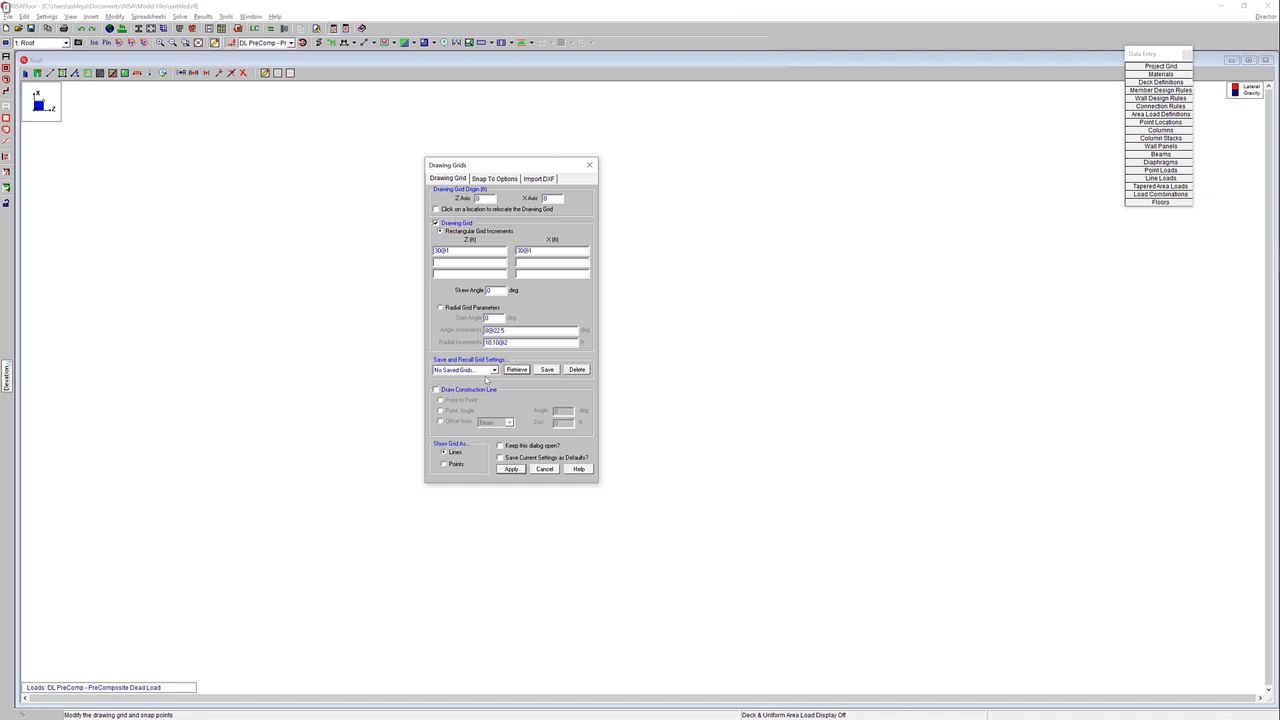
{"action": "left_click", "coordinate": [454, 391]}
Step: Switch the Drawing Grids dialog to its Import DXF page
{"action": "left_click", "coordinate": [538, 180]}
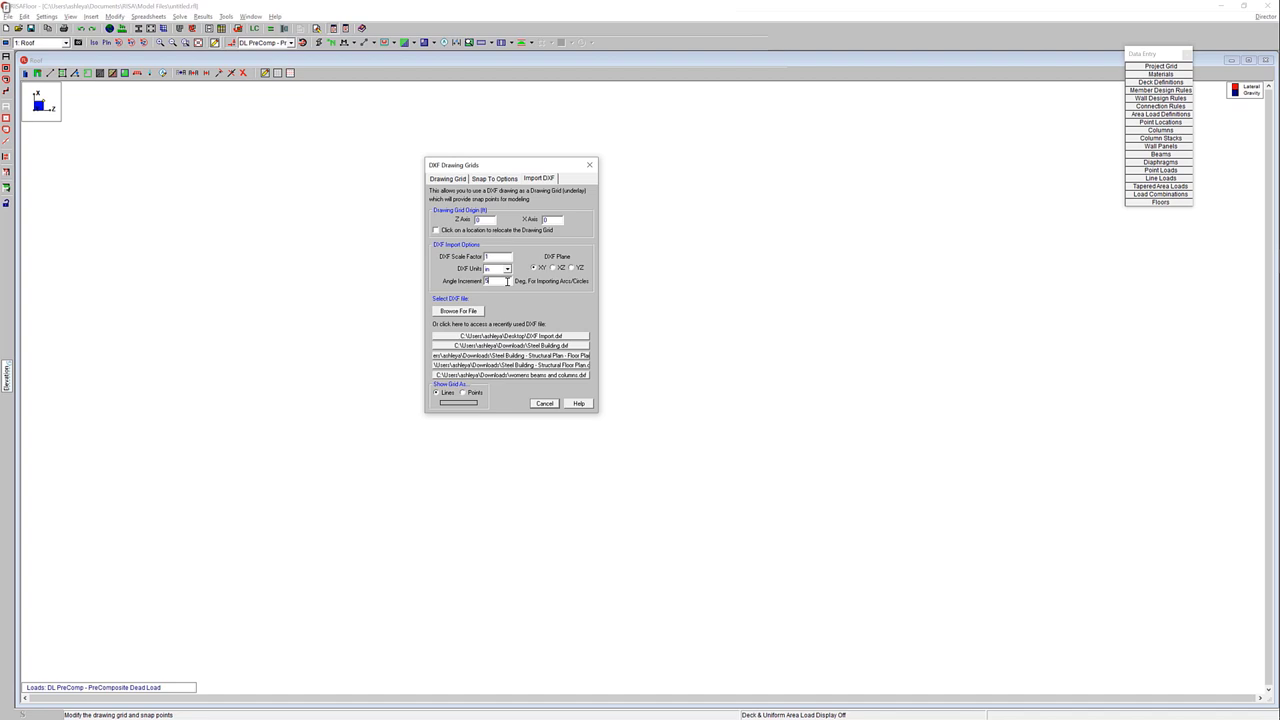
Step: Choose the DXF Import file from the Desktop as the drawing grid source
{"action": "left_click", "coordinate": [458, 312]}
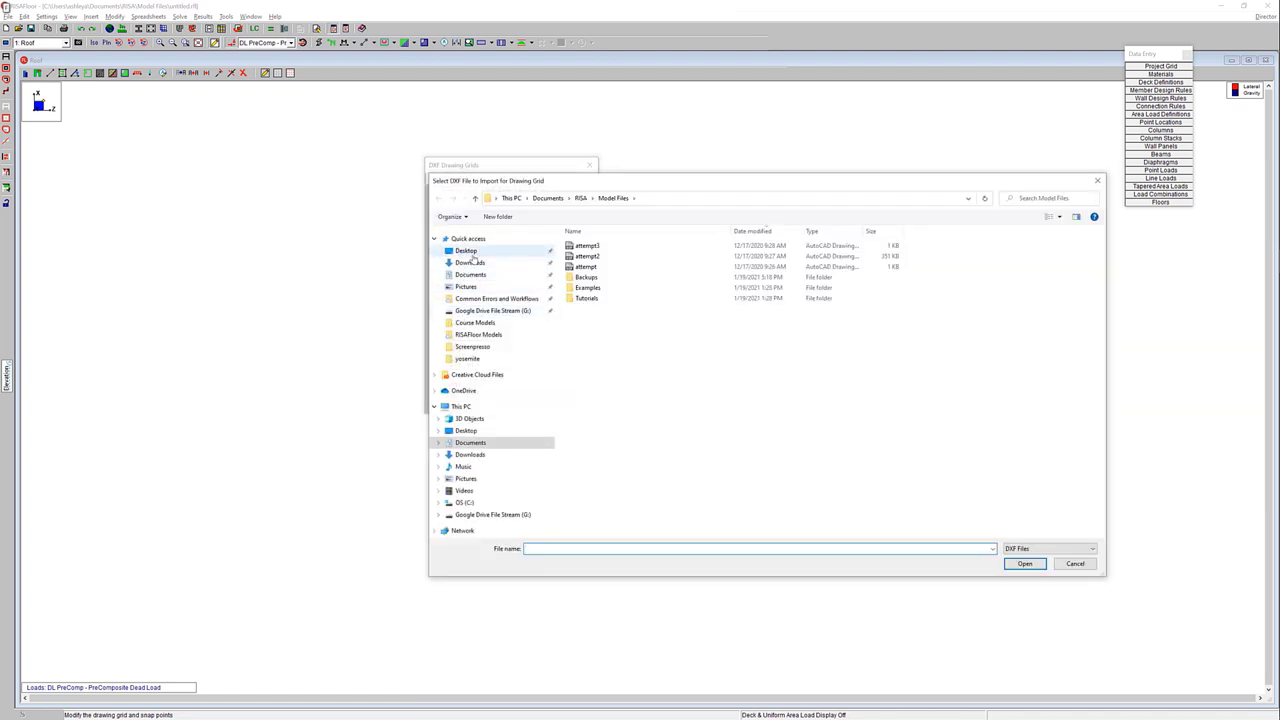
{"action": "left_click", "coordinate": [466, 250]}
{"action": "left_click", "coordinate": [590, 246]}
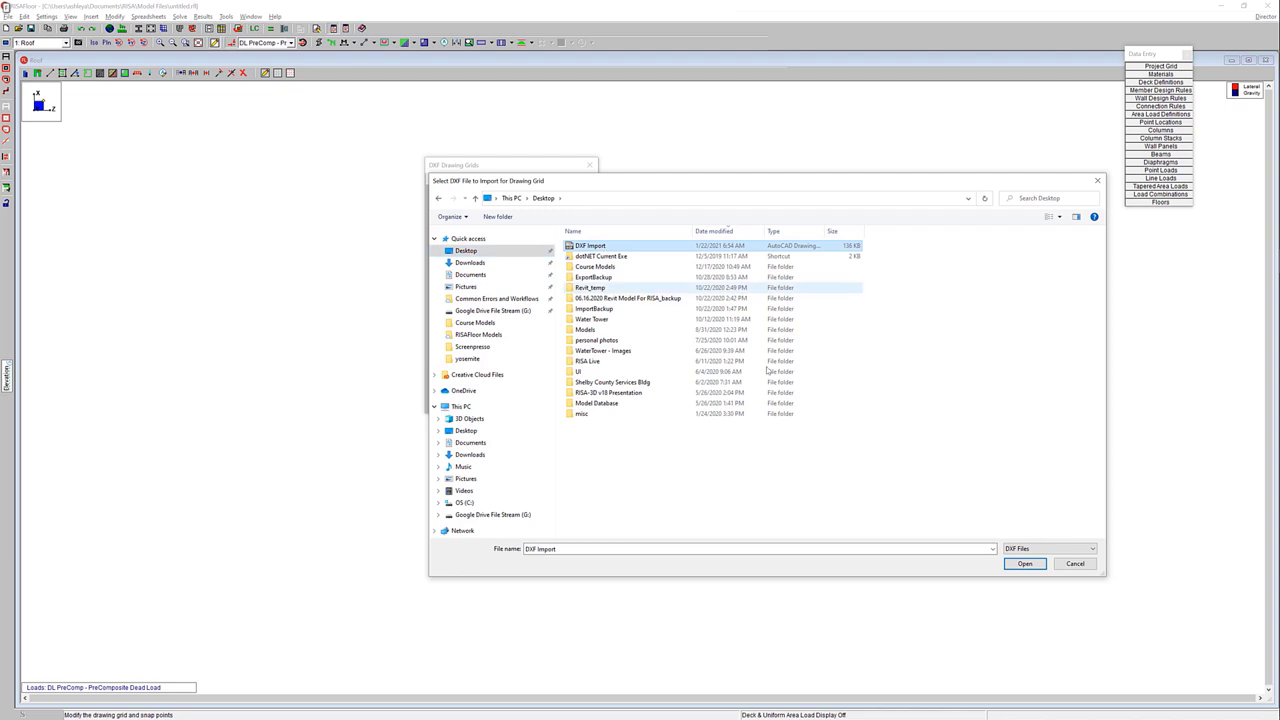
{"action": "left_click", "coordinate": [1024, 564]}
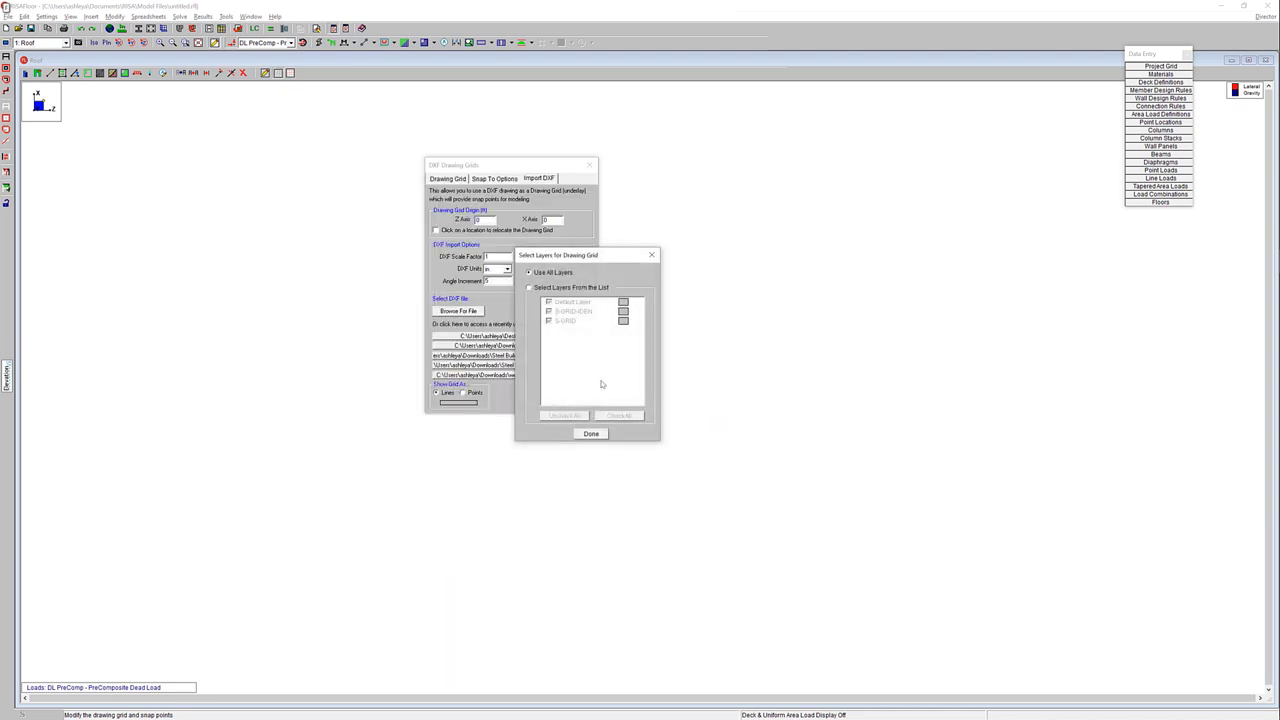
Step: Keep Default Layer, S-GRID-IDEN and S-GRID selected and import the drawing
{"action": "left_click", "coordinate": [579, 288]}
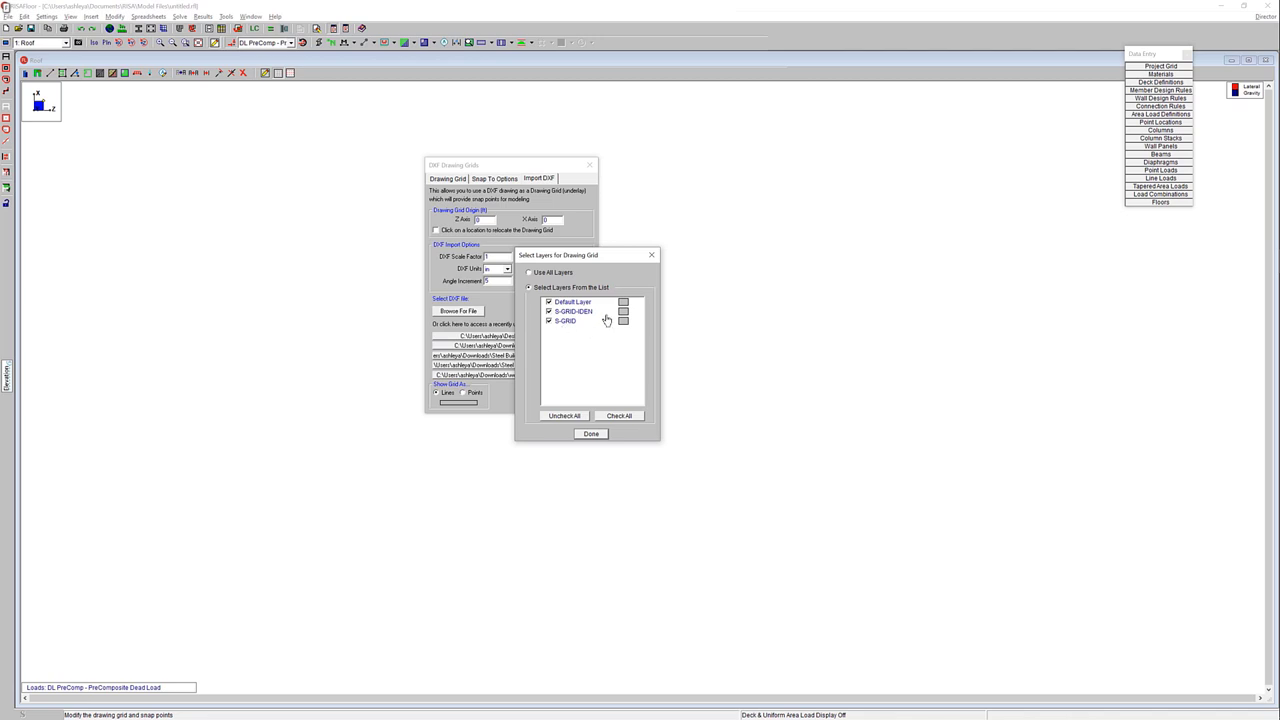
{"action": "left_click", "coordinate": [623, 305]}
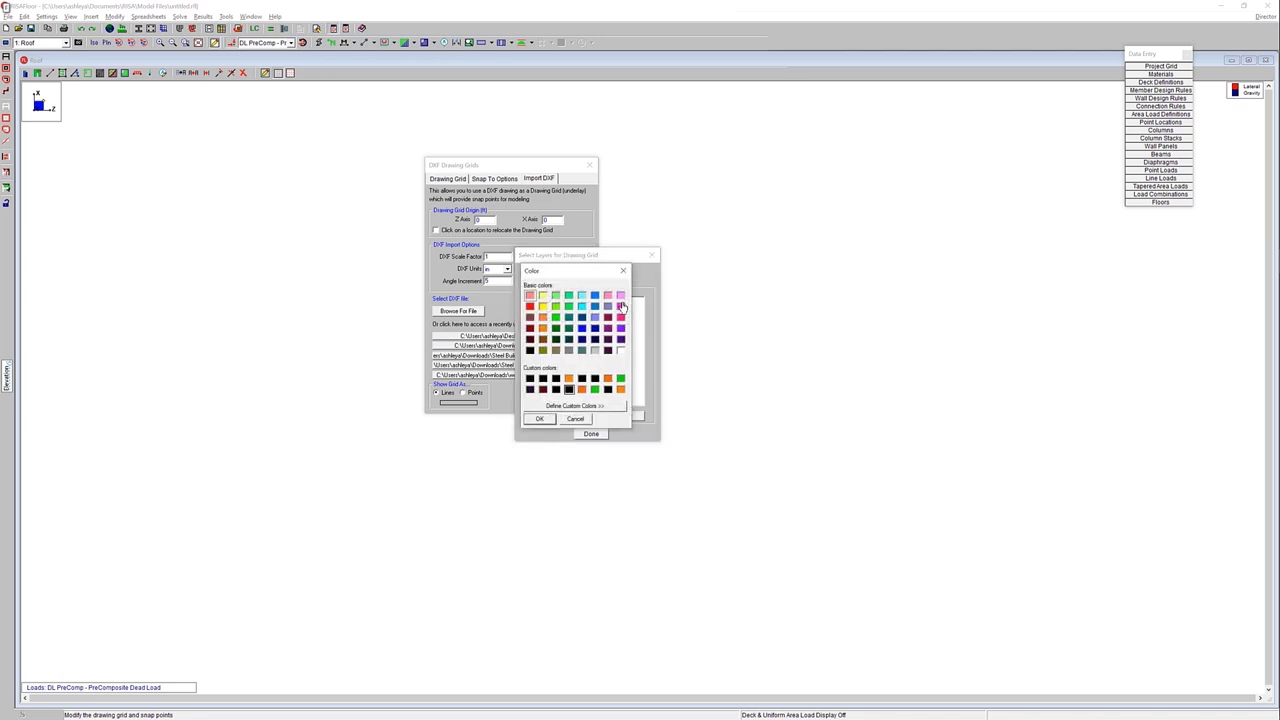
{"action": "left_click_drag", "start_coordinate": [597, 276], "coordinate": [554, 273]}
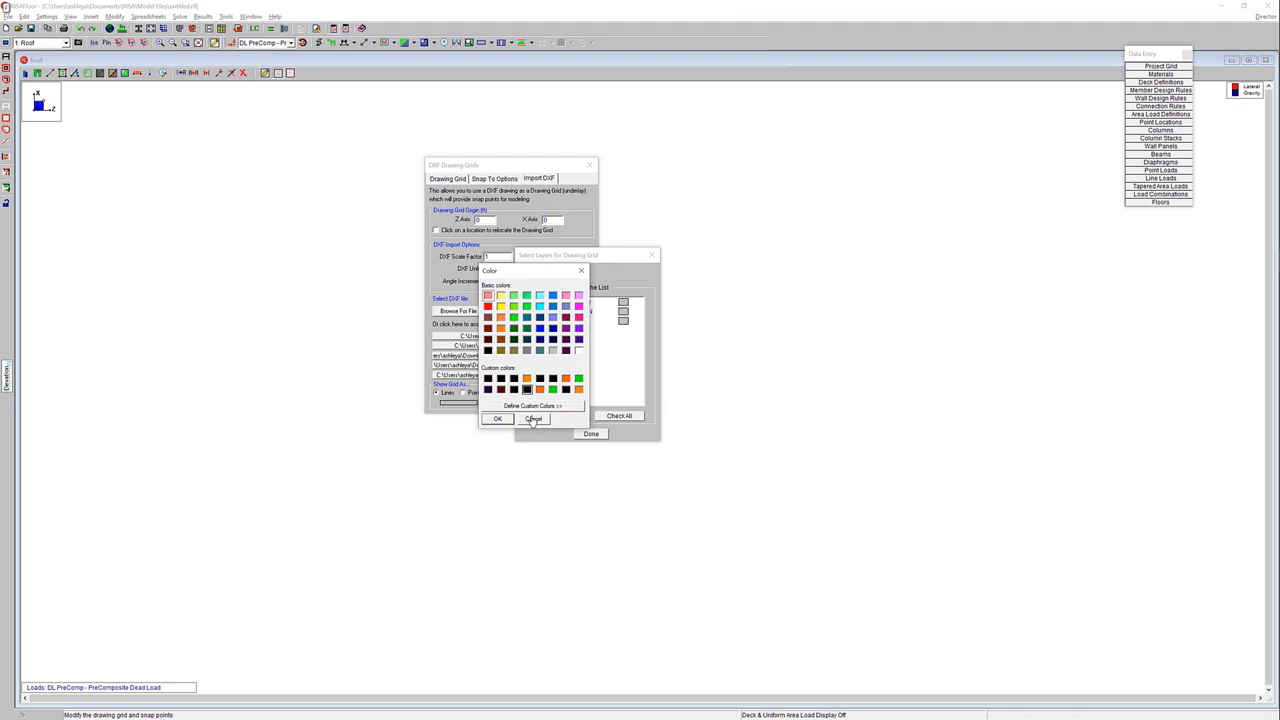
{"action": "left_click", "coordinate": [533, 419]}
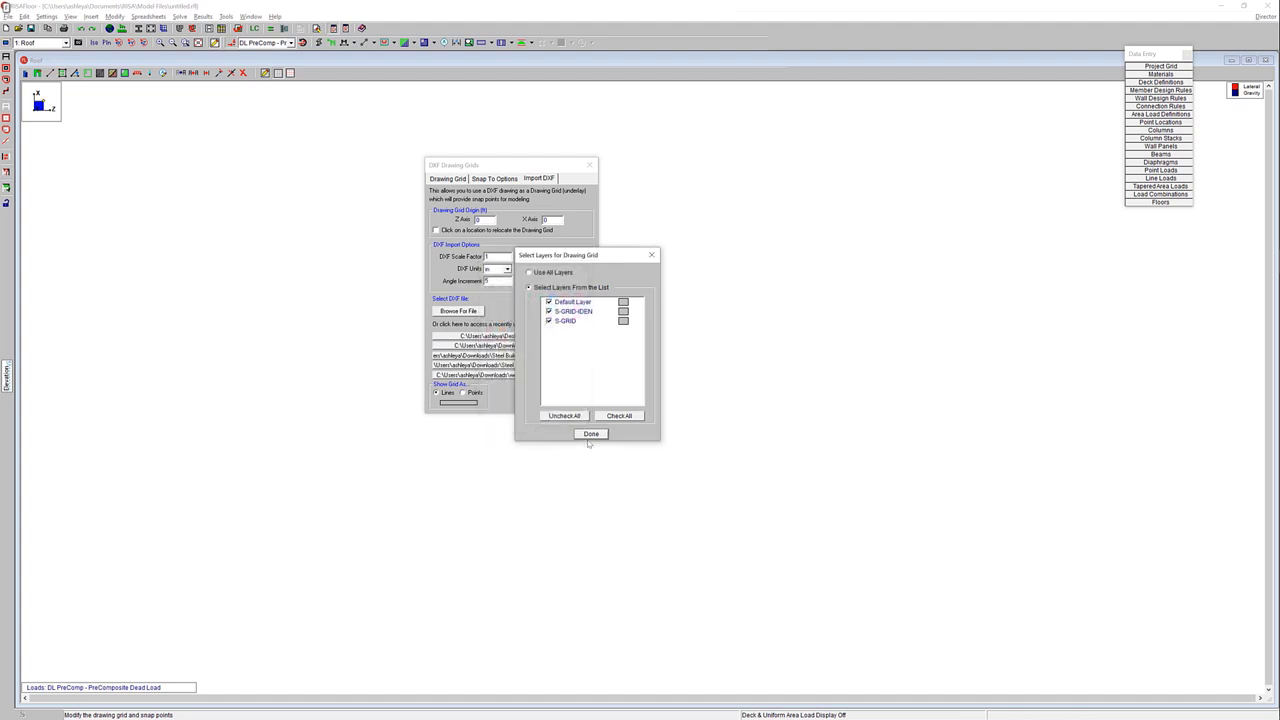
{"action": "left_click", "coordinate": [589, 434]}
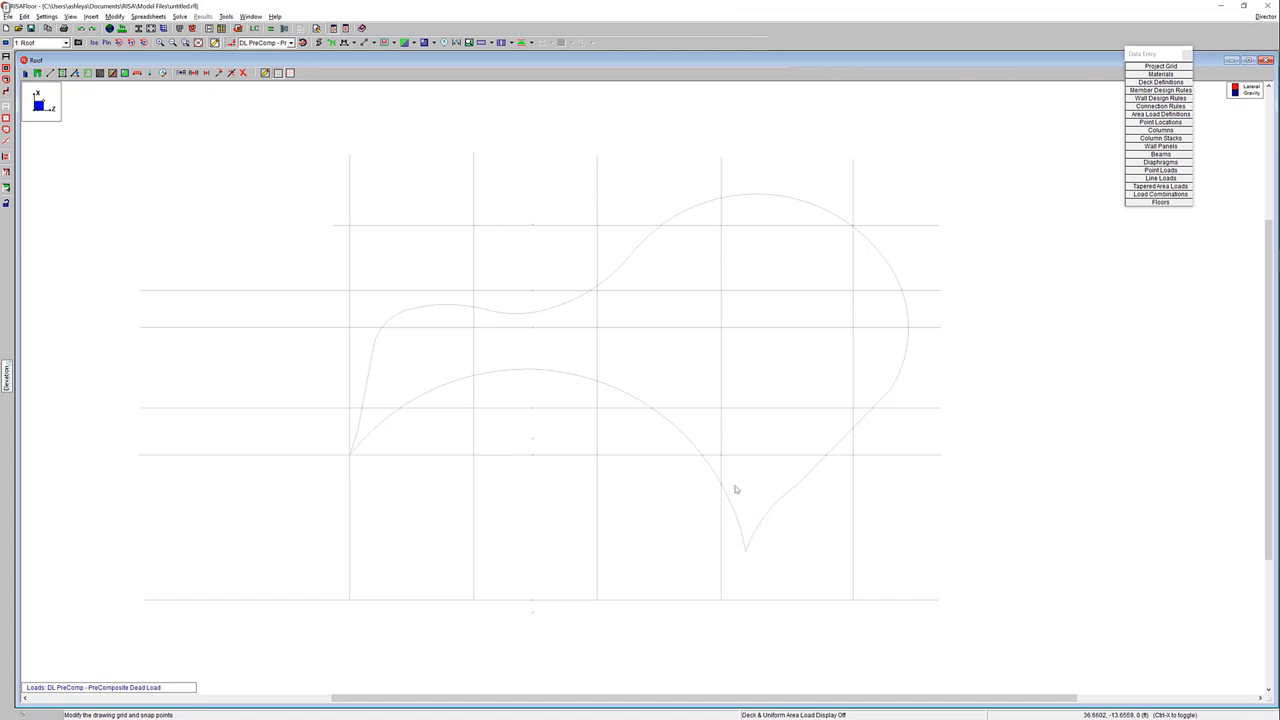
Step: Apply Hot Rolled, A992, Wide Flange, Gravity settings in Draw Columns
{"action": "left_click", "coordinate": [25, 74]}
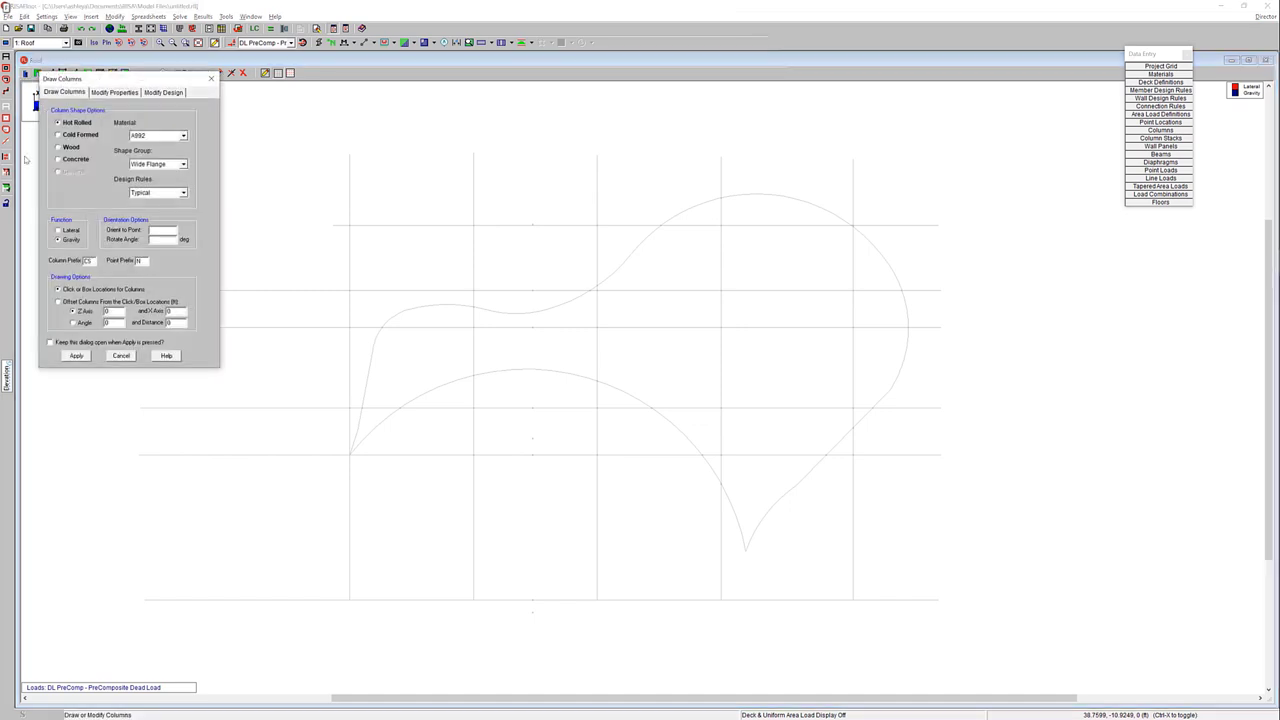
{"action": "left_click", "coordinate": [78, 356]}
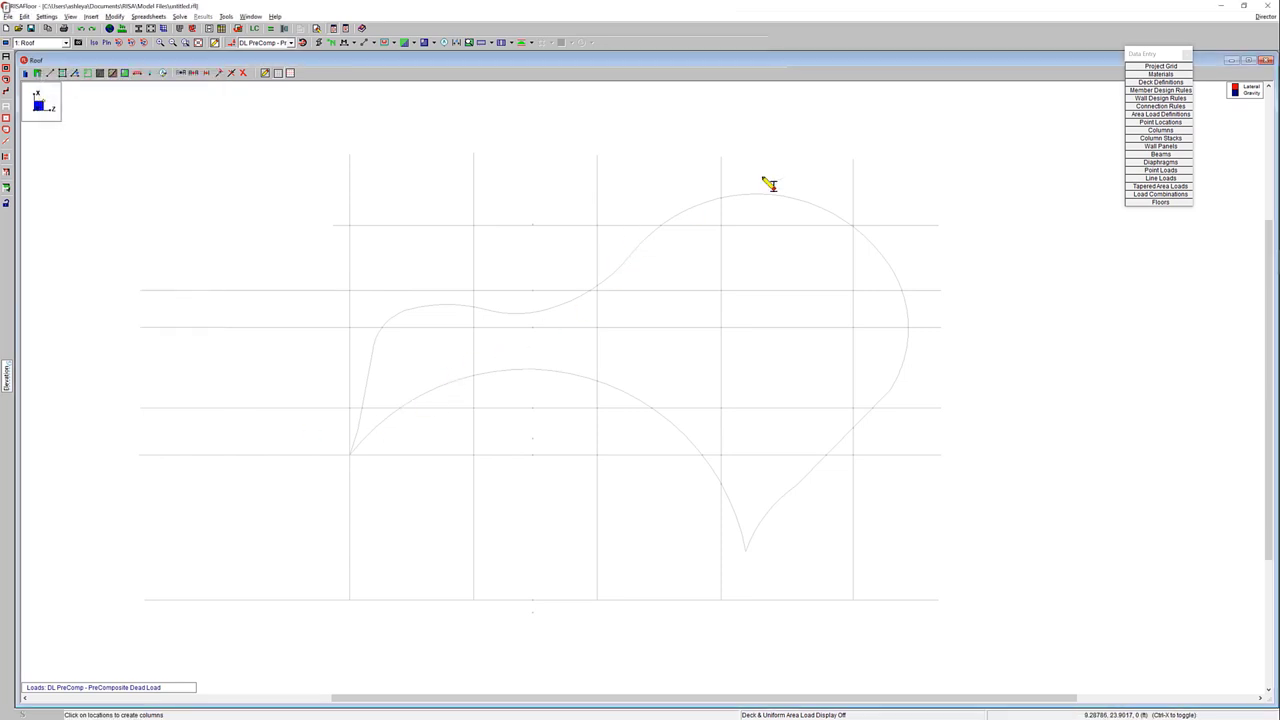
{"action": "scroll", "coordinate": [749, 283], "scroll_direction": "up", "scroll_amount": 2}
{"action": "scroll", "coordinate": [749, 283], "scroll_direction": "up", "scroll_amount": 3}
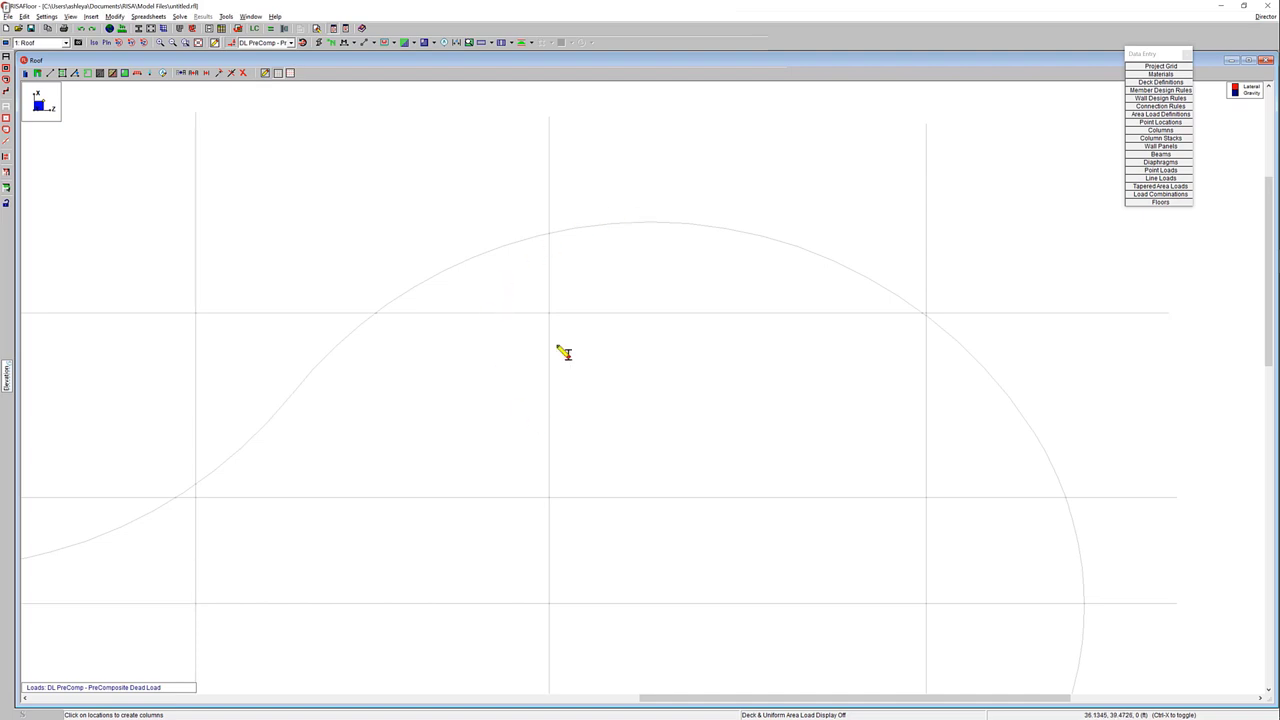
Step: Place four columns at a grid intersection and where the arc crosses grid lines
{"action": "left_click", "coordinate": [551, 313]}
{"action": "left_click", "coordinate": [551, 234]}
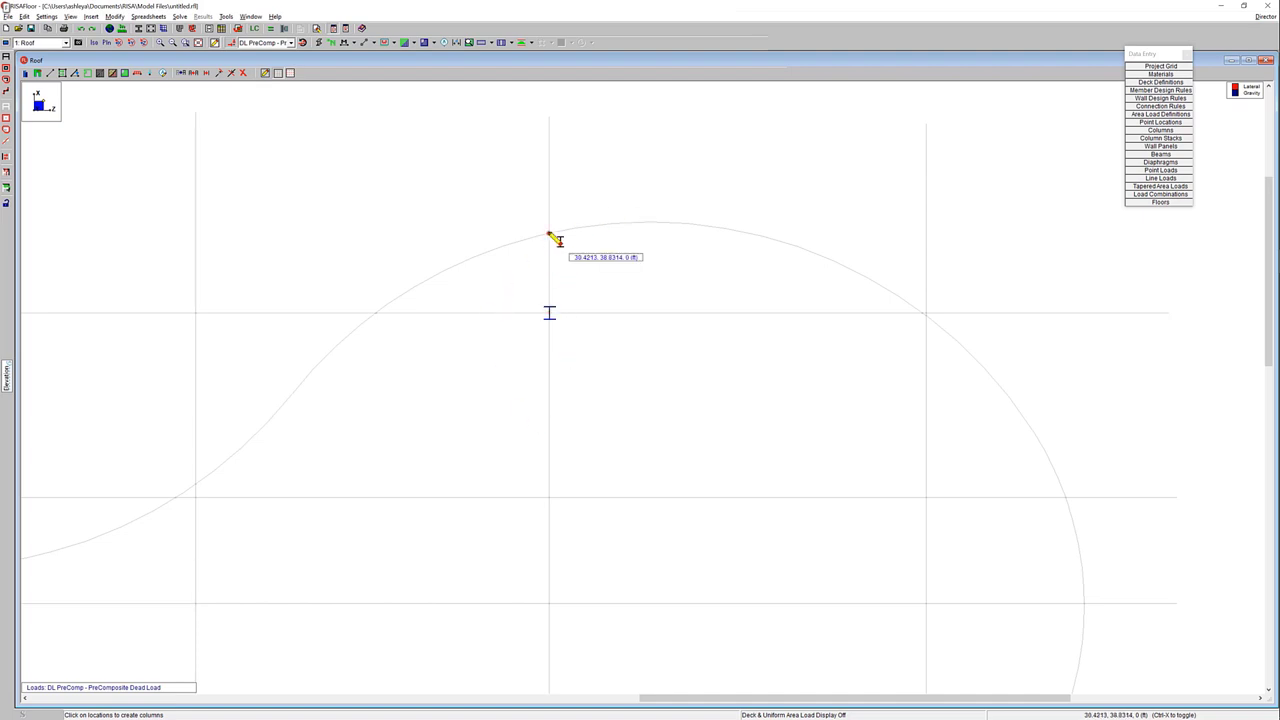
{"action": "left_click", "coordinate": [377, 314]}
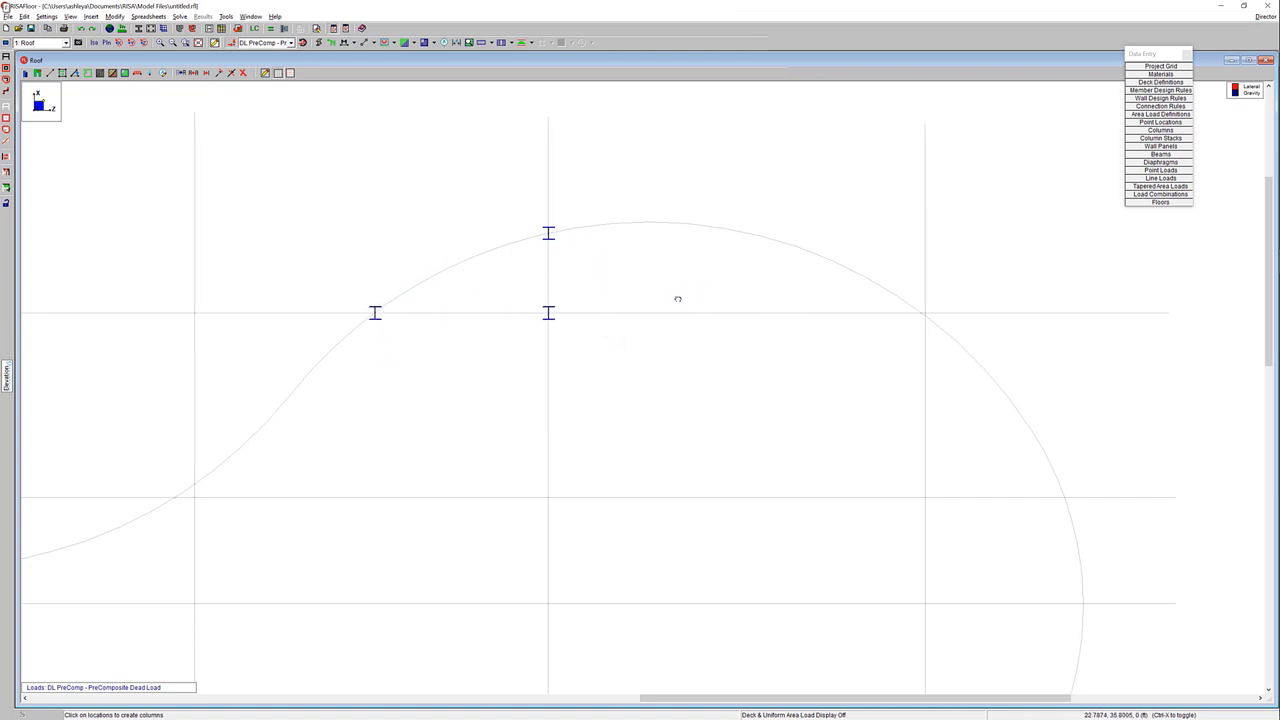
{"action": "scroll", "coordinate": [690, 300], "scroll_direction": "right", "scroll_amount": 3}
{"action": "scroll", "coordinate": [771, 317], "scroll_direction": "up", "scroll_amount": 3}
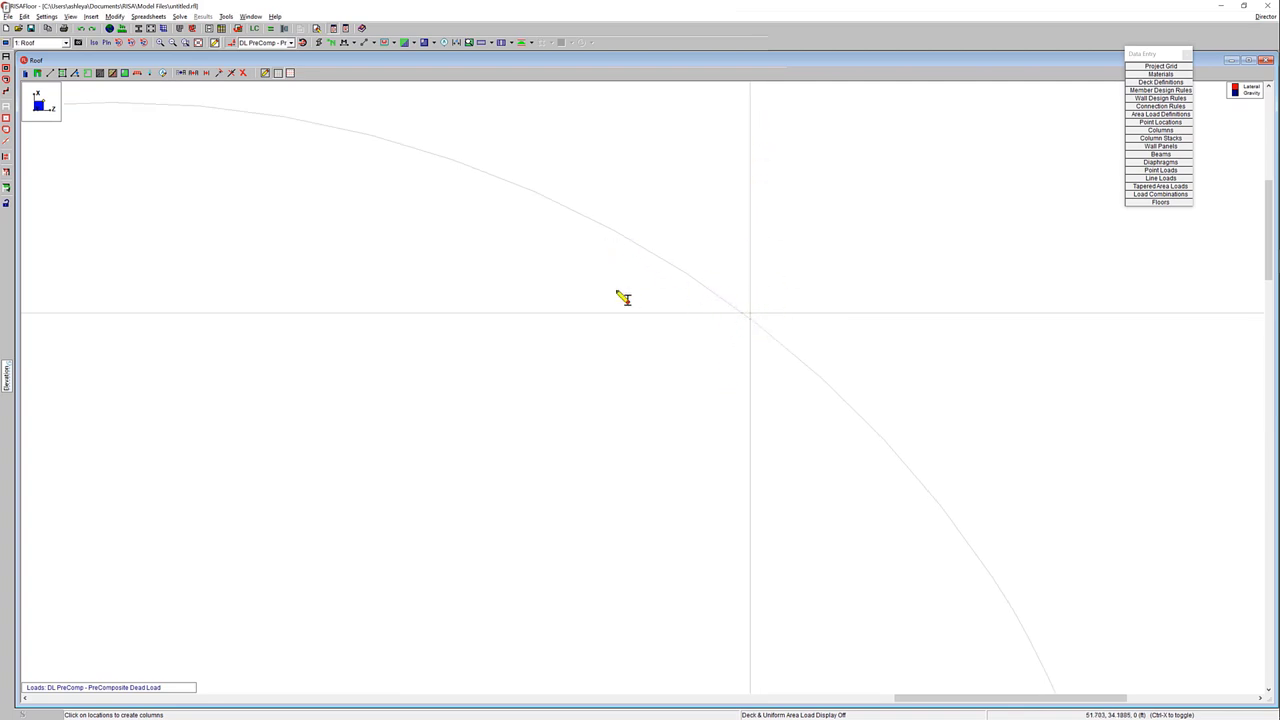
{"action": "left_click", "coordinate": [750, 320]}
{"action": "scroll", "coordinate": [503, 309], "scroll_direction": "down", "scroll_amount": 3}
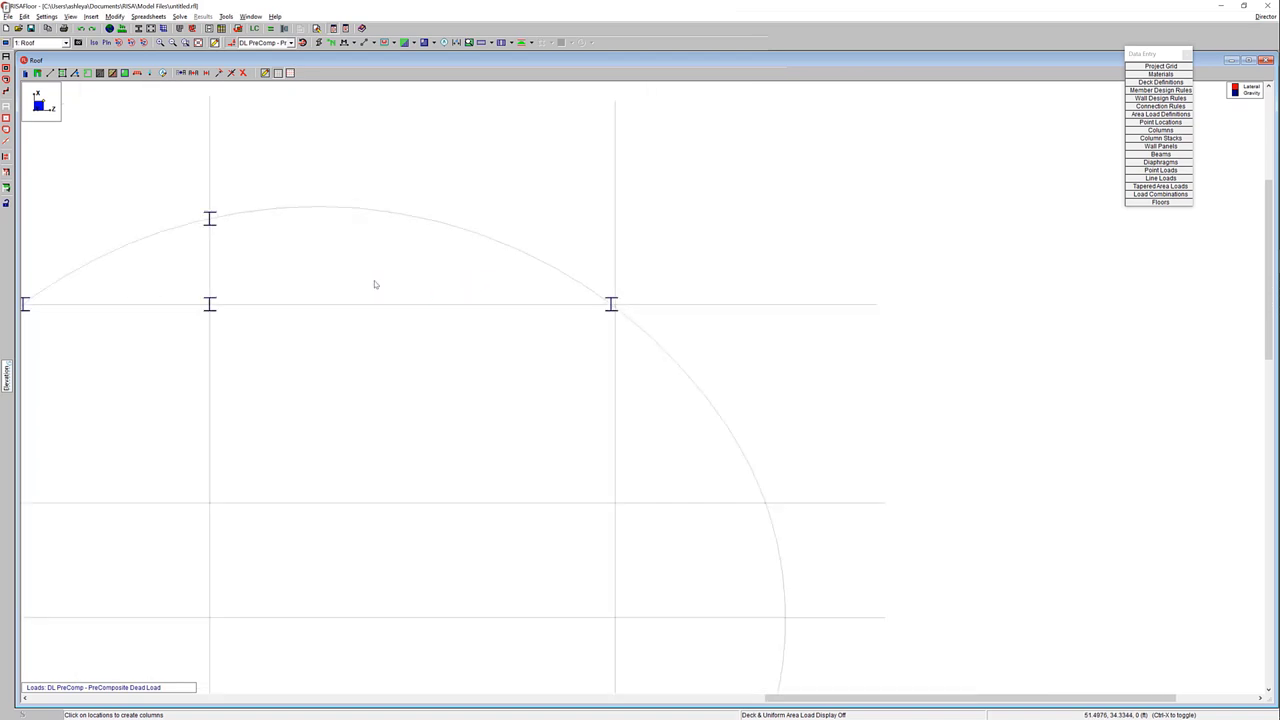
{"action": "middle_click_drag", "start_coordinate": [375, 284], "coordinate": [571, 260]}
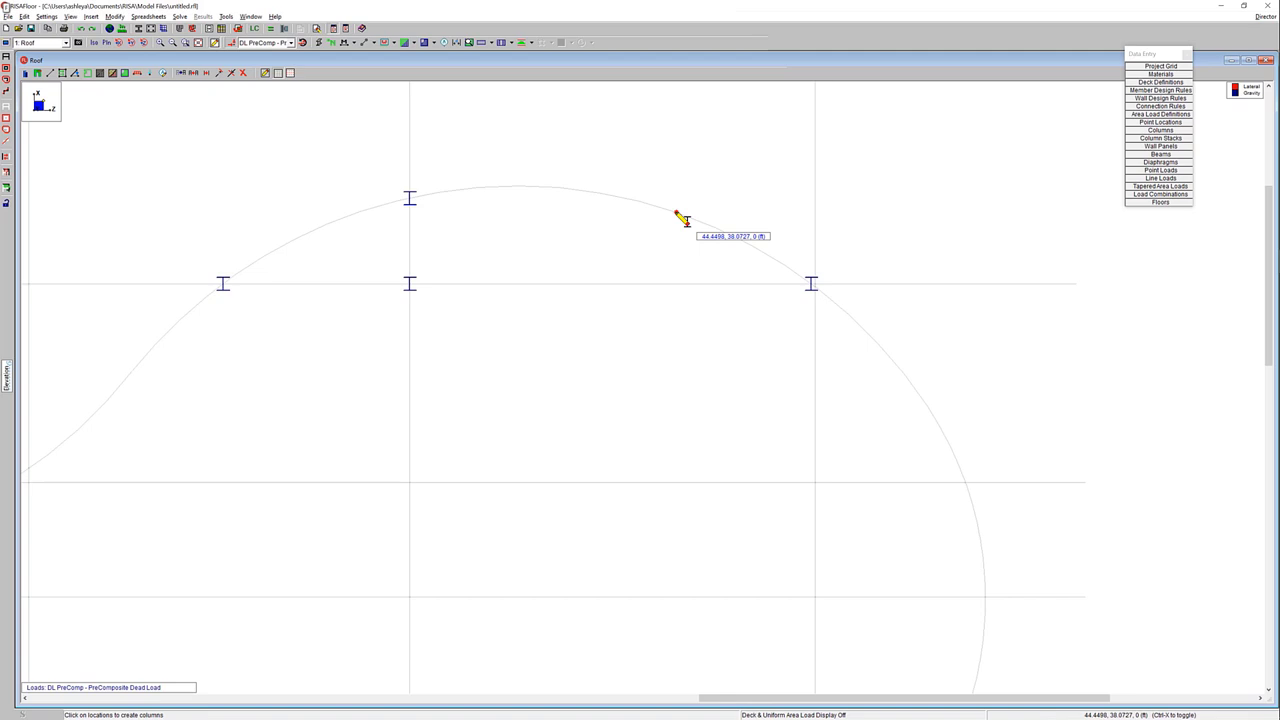
Step: Place two columns on the upper arc, one between grid lines and one at its peak
{"action": "left_click", "coordinate": [677, 212]}
{"action": "left_click", "coordinate": [518, 187]}
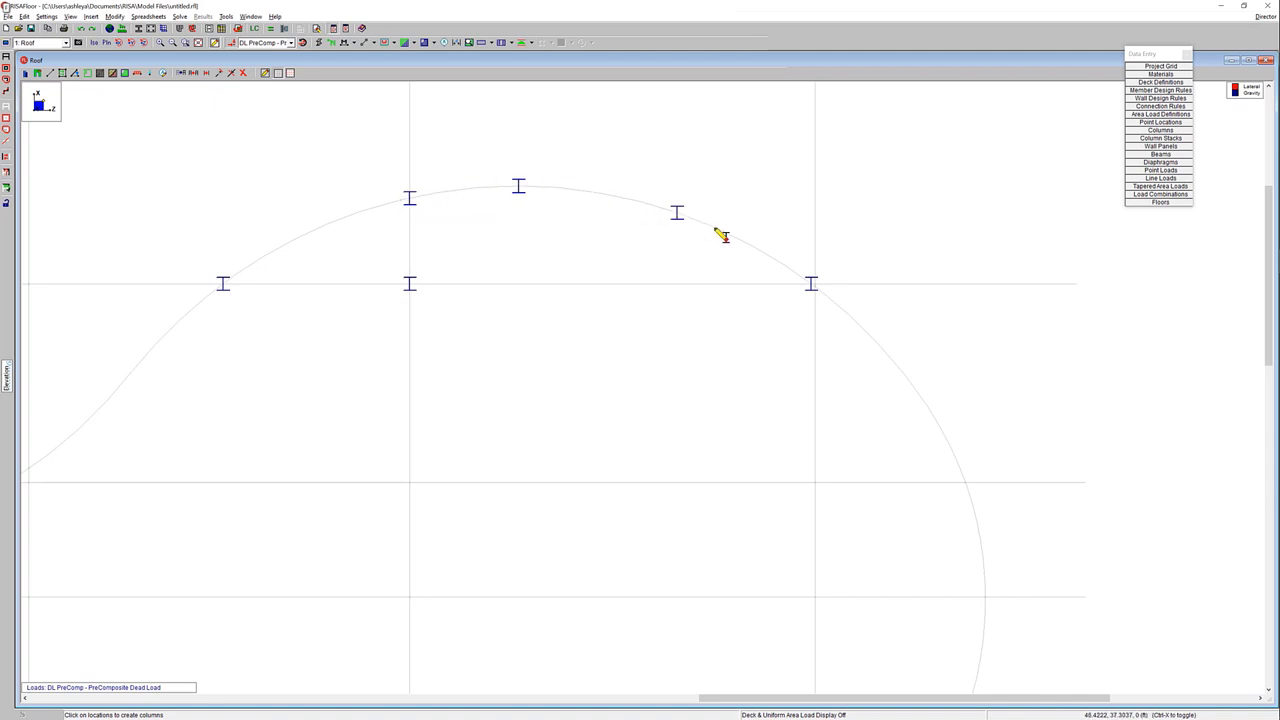
Step: Box-select two grid intersections below the arc's peak to place columns there
{"action": "scroll", "coordinate": [636, 279], "scroll_direction": "down", "scroll_amount": 2}
{"action": "scroll", "coordinate": [563, 225], "scroll_direction": "up", "scroll_amount": 1}
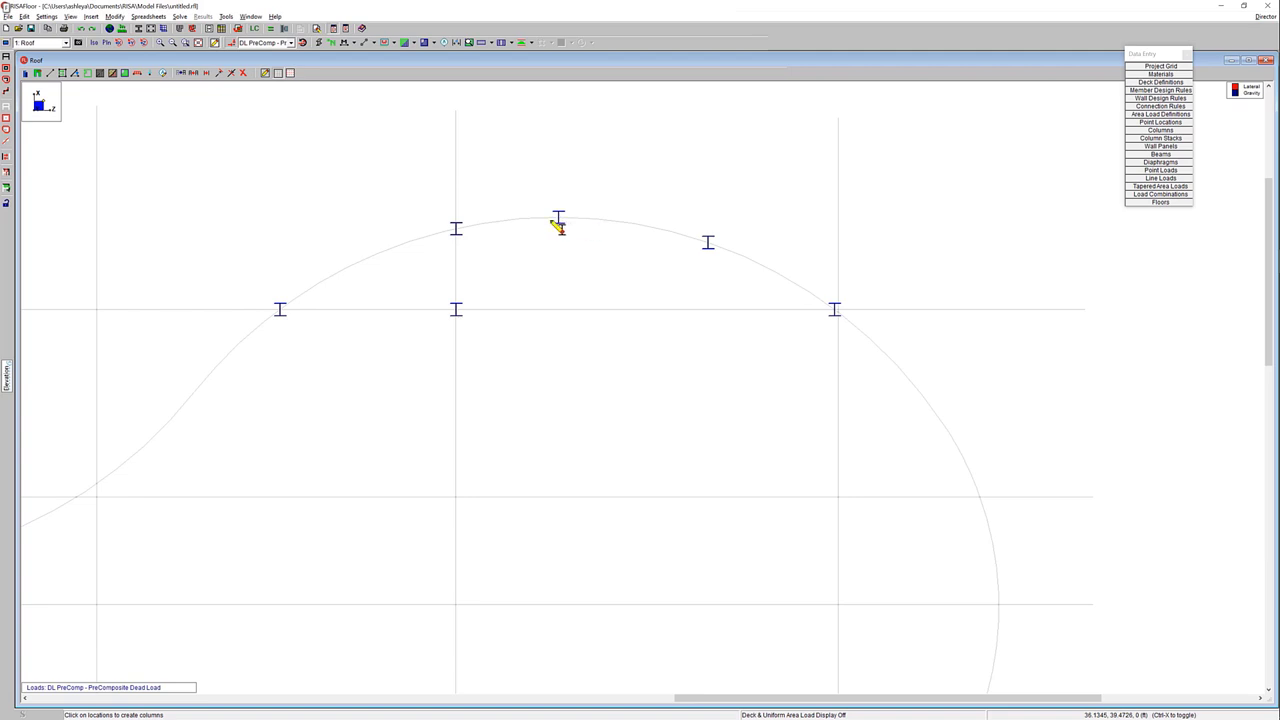
{"action": "scroll", "coordinate": [554, 249], "scroll_direction": "down", "scroll_amount": 1}
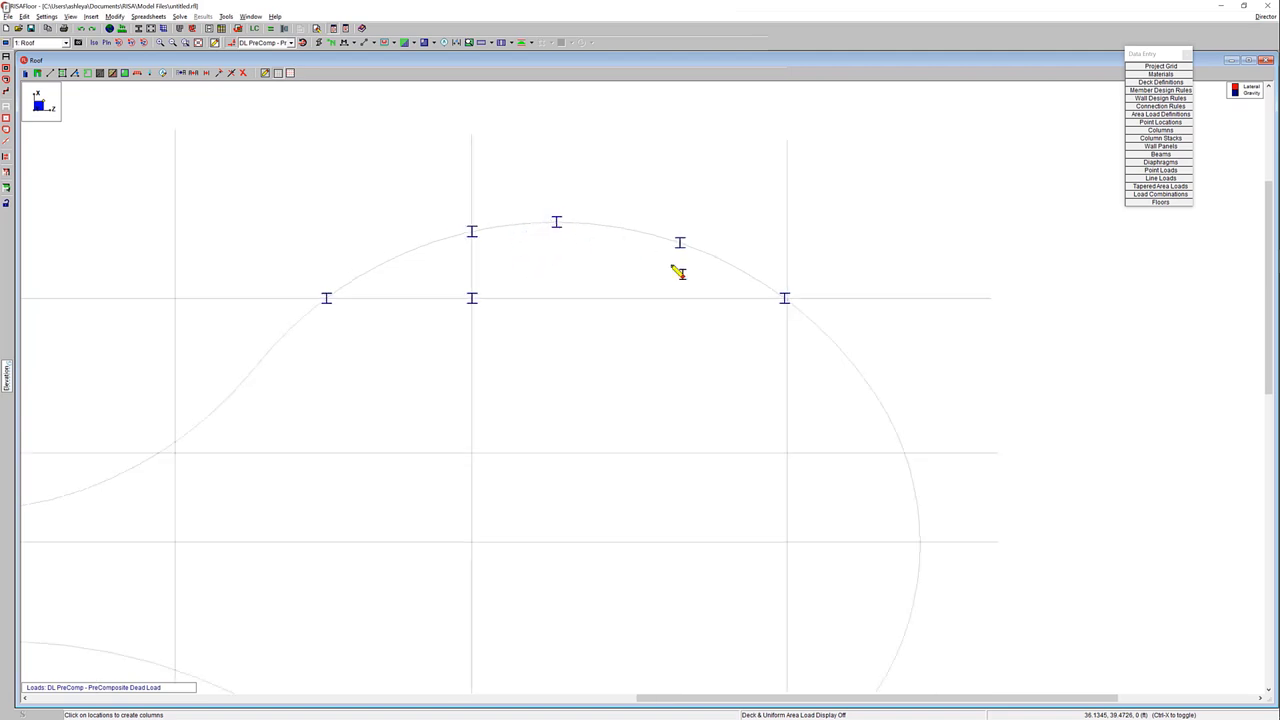
{"action": "scroll", "coordinate": [607, 371], "scroll_direction": "down", "scroll_amount": 1}
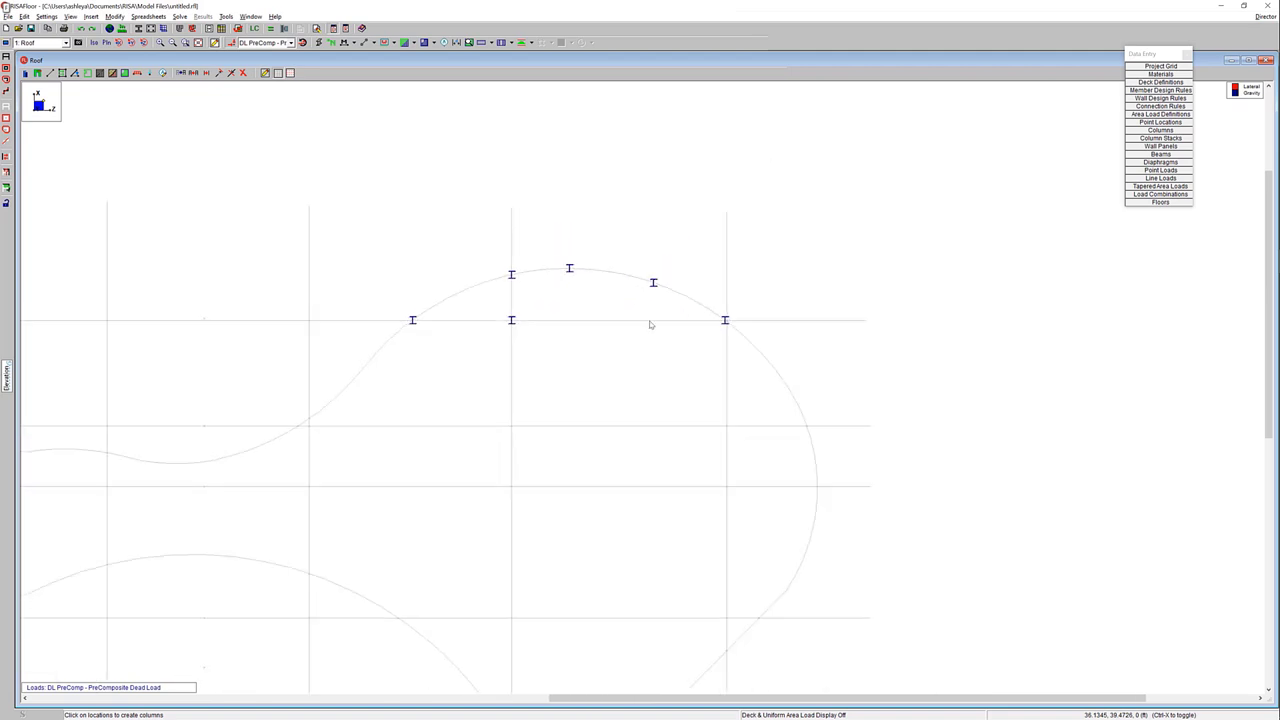
{"action": "middle_click_drag", "start_coordinate": [600, 364], "coordinate": [660, 302]}
{"action": "left_click_drag", "start_coordinate": [544, 346], "coordinate": [643, 396]}
{"action": "left_click_drag", "start_coordinate": [538, 408], "coordinate": [610, 446]}
{"action": "middle_click_drag", "start_coordinate": [587, 474], "coordinate": [794, 431]}
{"action": "scroll", "coordinate": [590, 328], "scroll_direction": "up", "scroll_amount": 5}
{"action": "scroll", "coordinate": [553, 310], "scroll_direction": "down", "scroll_amount": 4}
{"action": "middle_click_drag", "start_coordinate": [510, 340], "coordinate": [480, 377]}
{"action": "scroll", "coordinate": [640, 380], "scroll_direction": "down", "scroll_amount": 2}
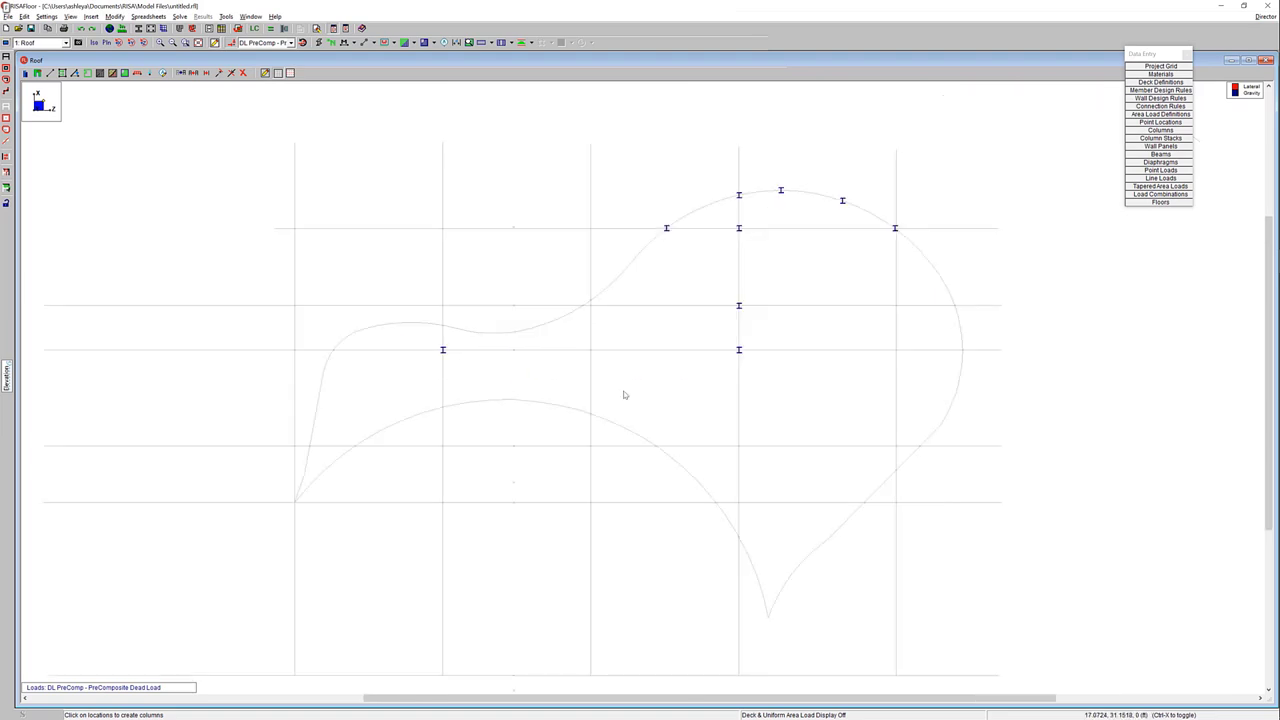